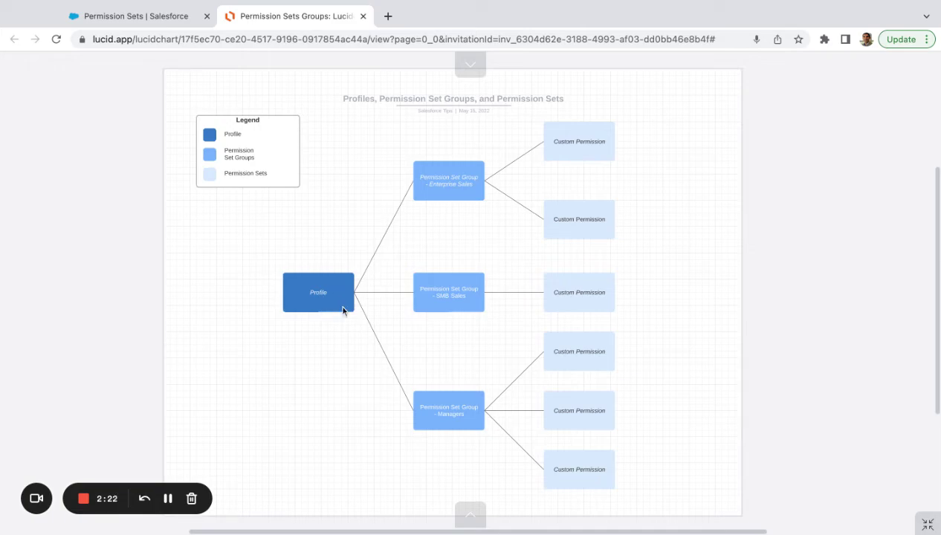
- Return to Setup and go to the Permission Set Groups page
left_click(128, 15)
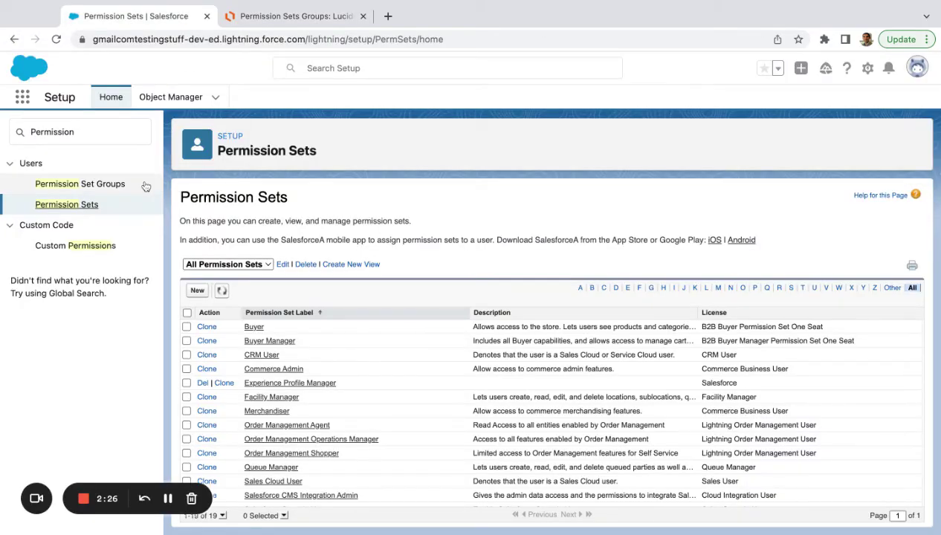
scroll(318, 402, "down", 1)
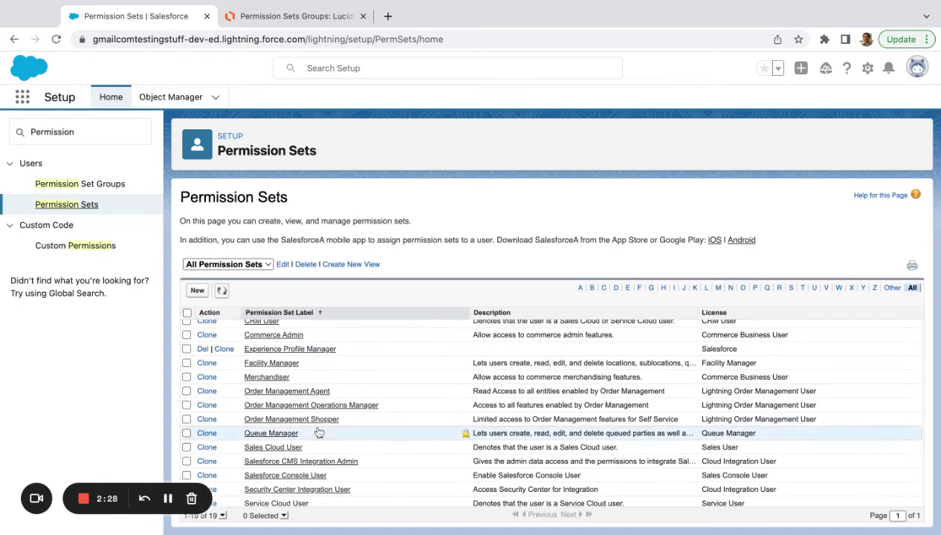
scroll(319, 433, "down", 1)
scroll(318, 432, "up", 3)
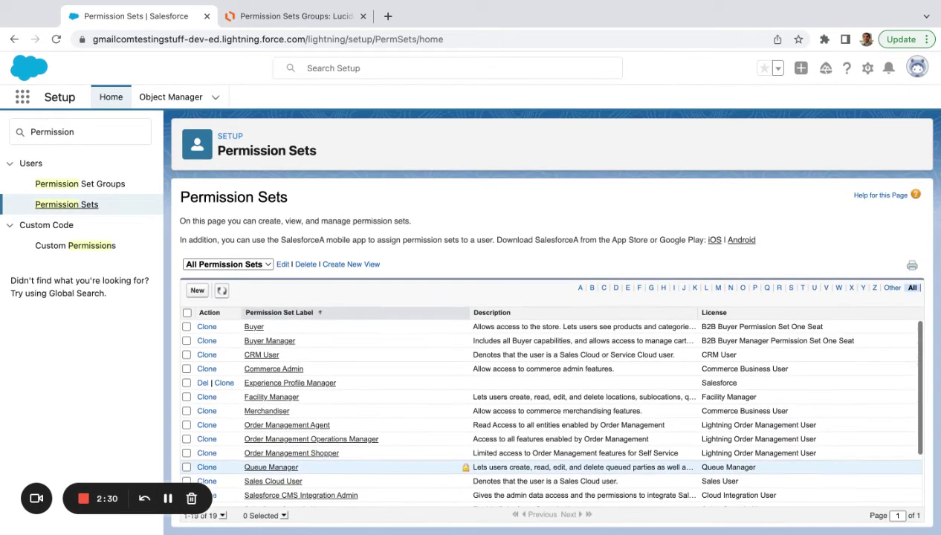
left_click(85, 184)
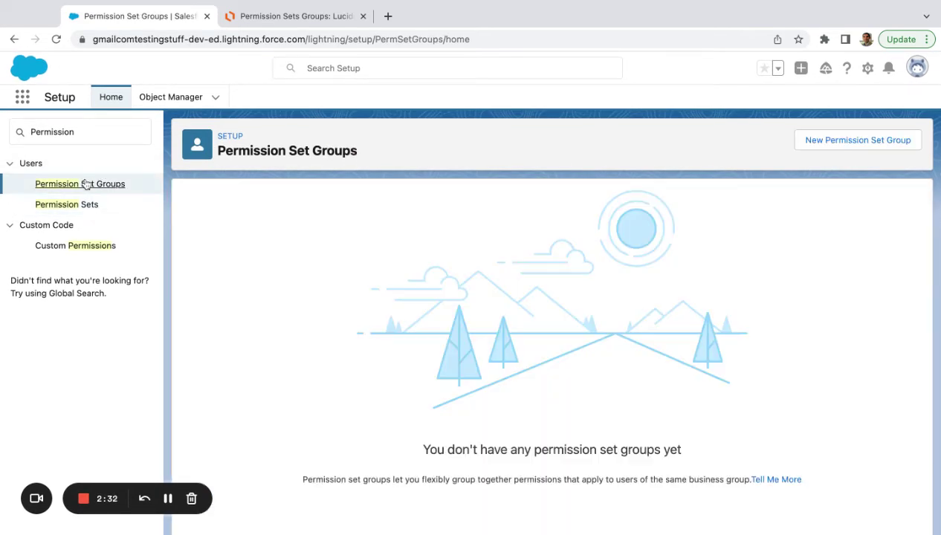
- Create a permission set group labelled 'Sales PMG' with description 'Salesperson PMG'
left_click(866, 147)
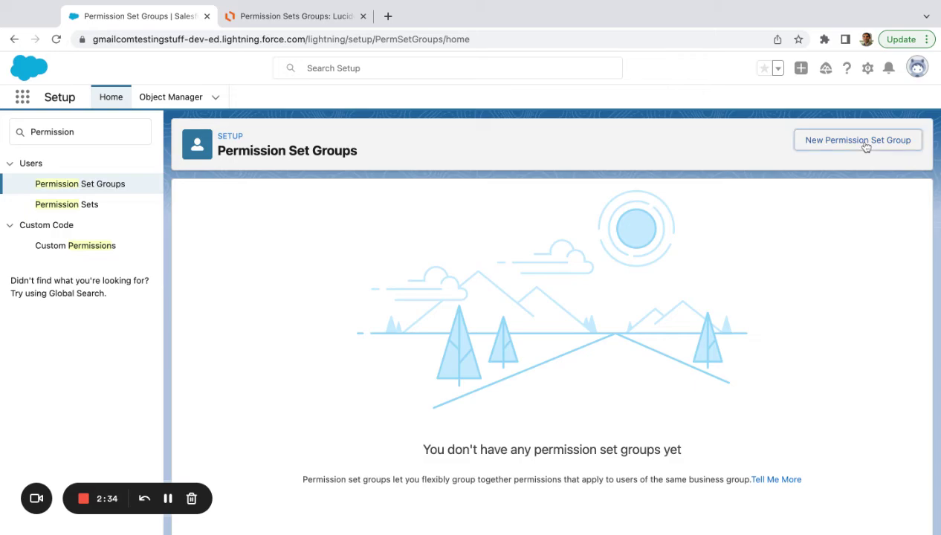
type("Sales PMG")
left_click(528, 302)
type("Salesperson PMG")
left_click(346, 410)
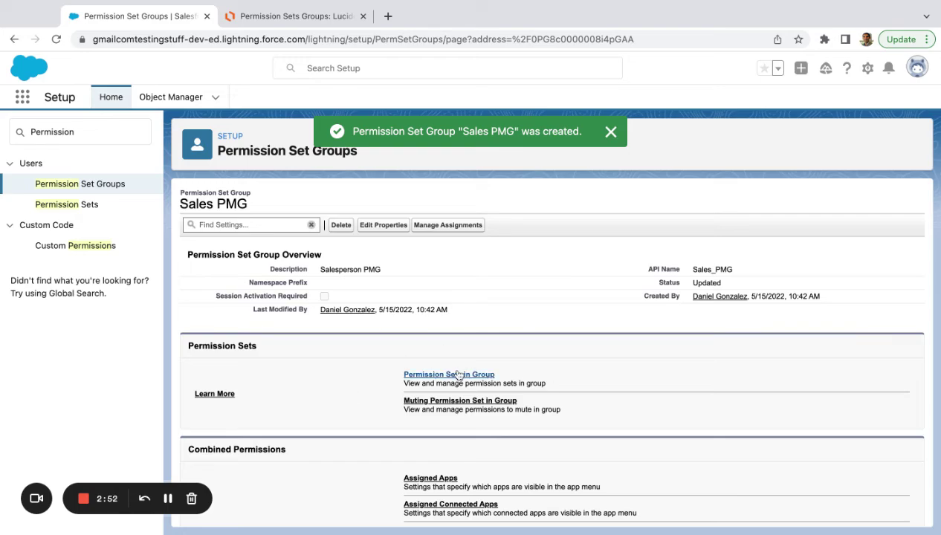
left_click(459, 375)
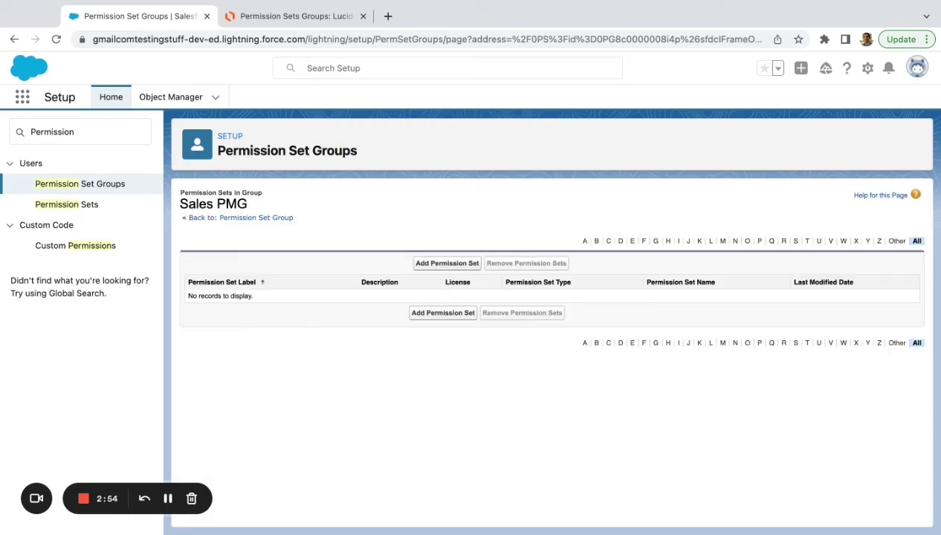
- Add the Sales Cloud User, Queue Manager and CRM User permission sets to Sales PMG
left_click(457, 266)
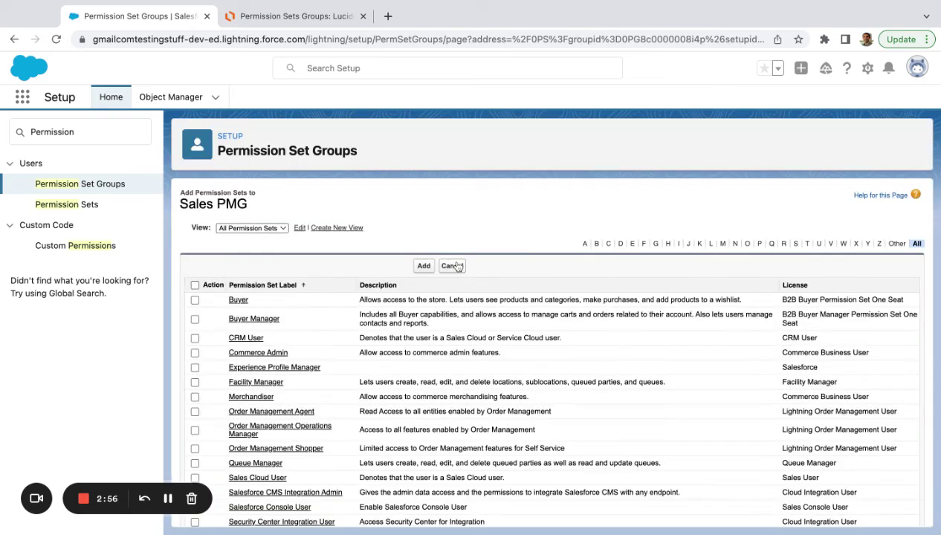
scroll(509, 376, "down", 2)
scroll(509, 375, "down", 2)
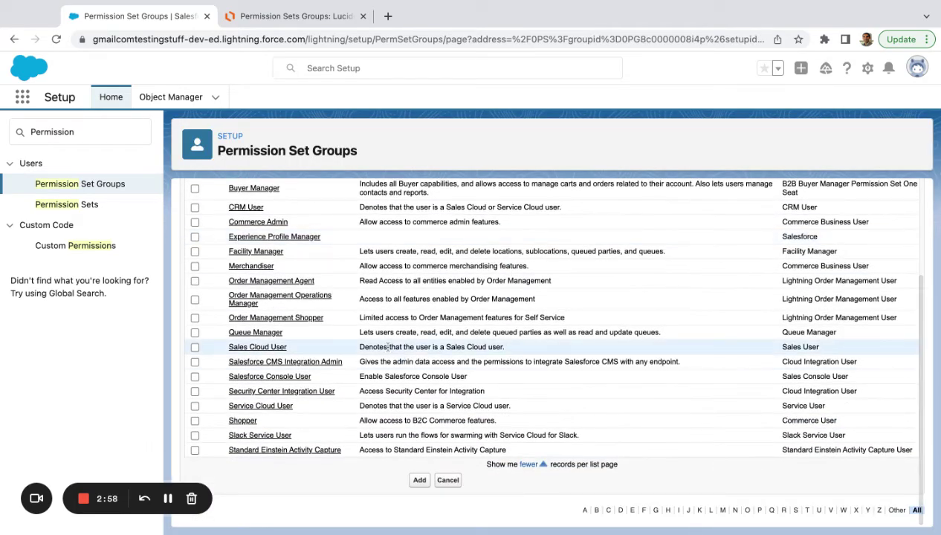
left_click(195, 347)
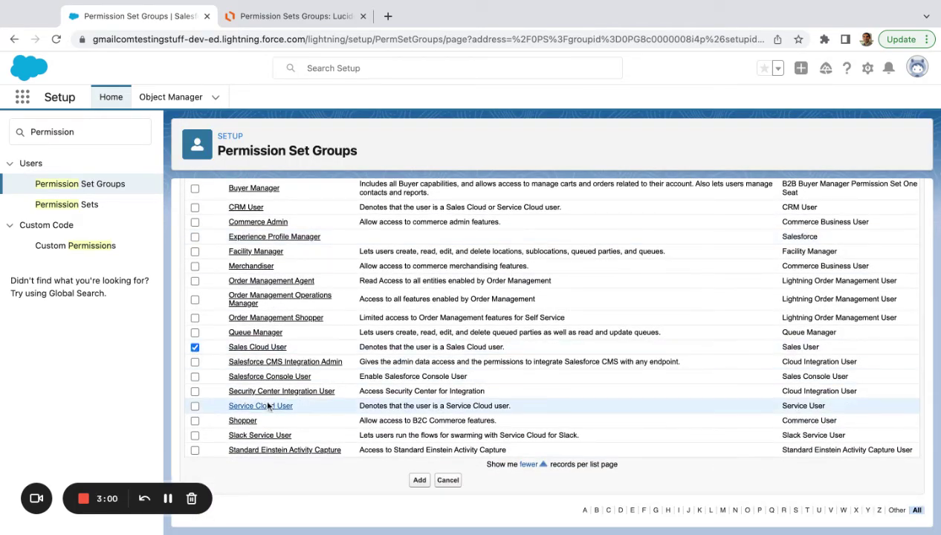
scroll(261, 401, "up", 2)
scroll(256, 402, "up", 1)
left_click(195, 404)
scroll(286, 374, "up", 1)
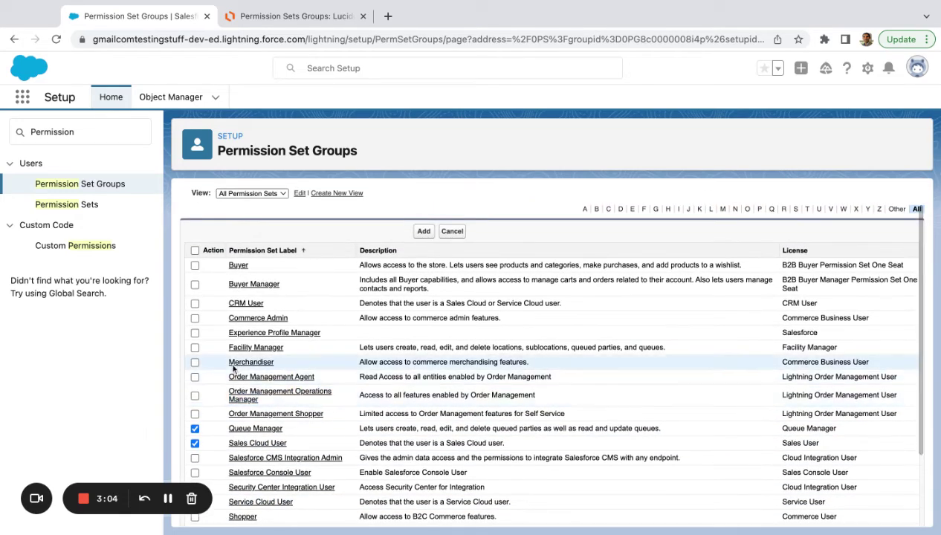
left_click(195, 303)
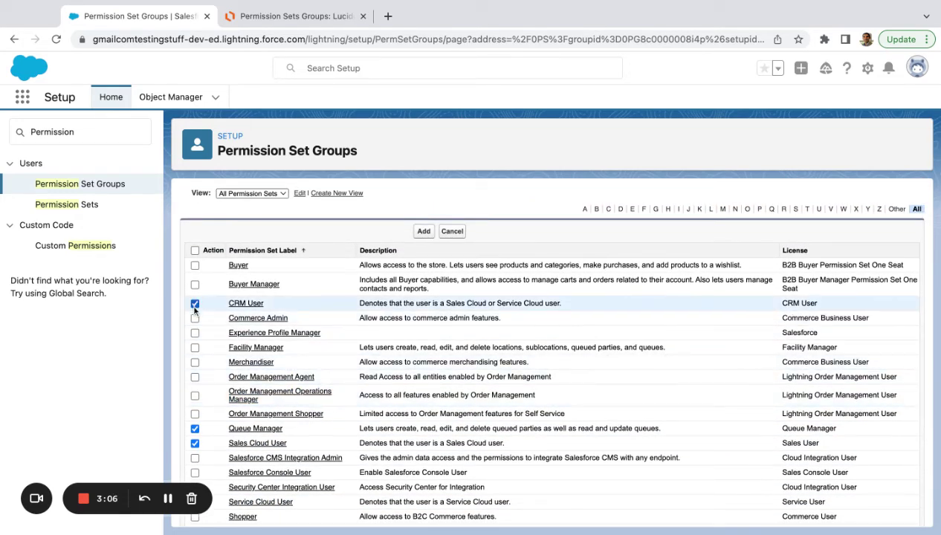
left_click(424, 231)
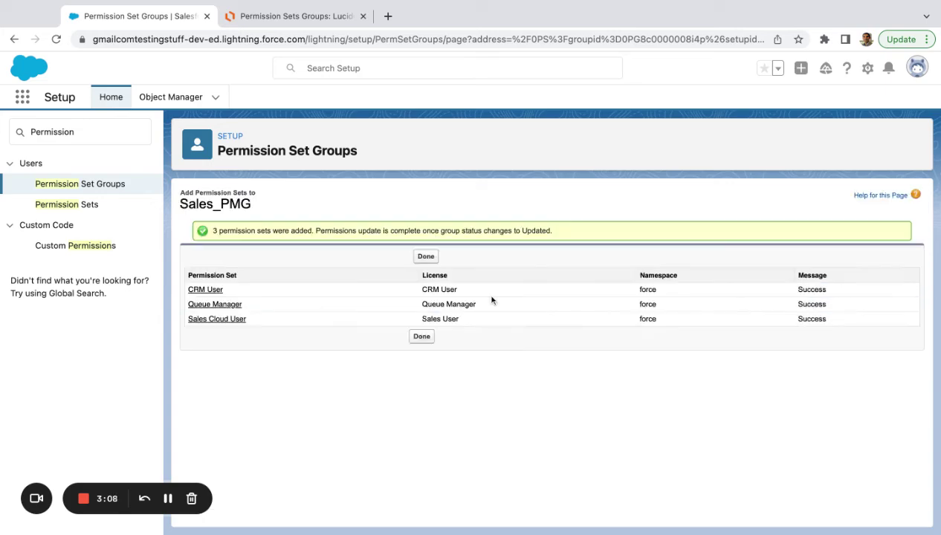
left_click(427, 257)
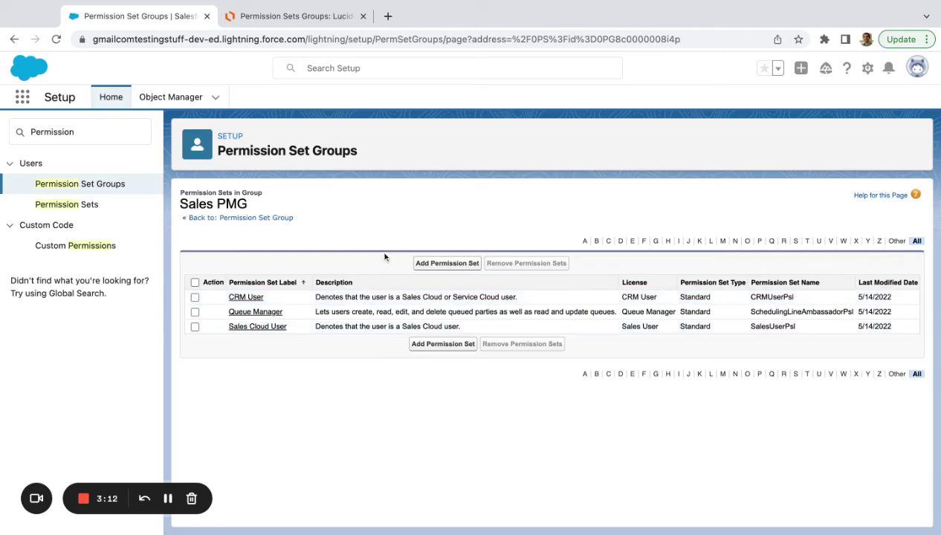
left_click(264, 219)
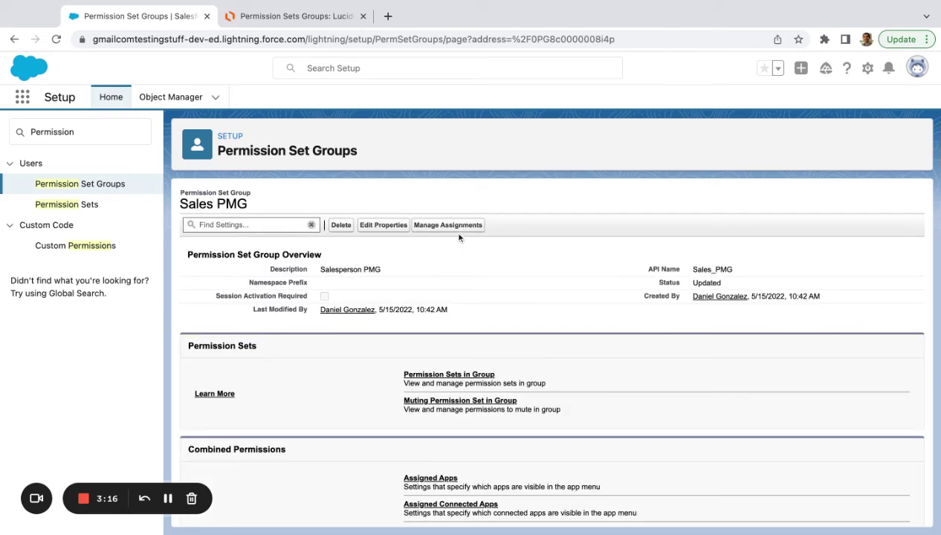
- Open the group's user assignments and bring up the user's detail page
left_click(455, 226)
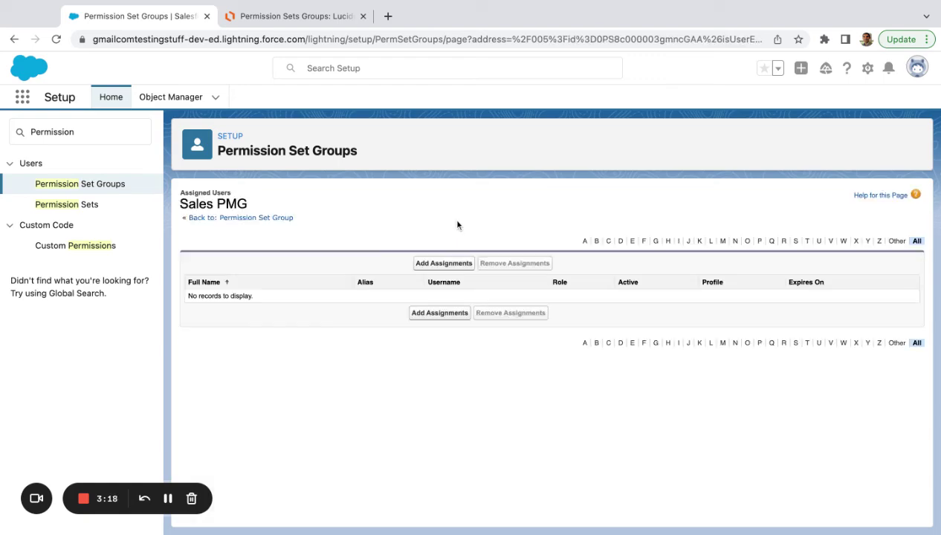
left_click(440, 262)
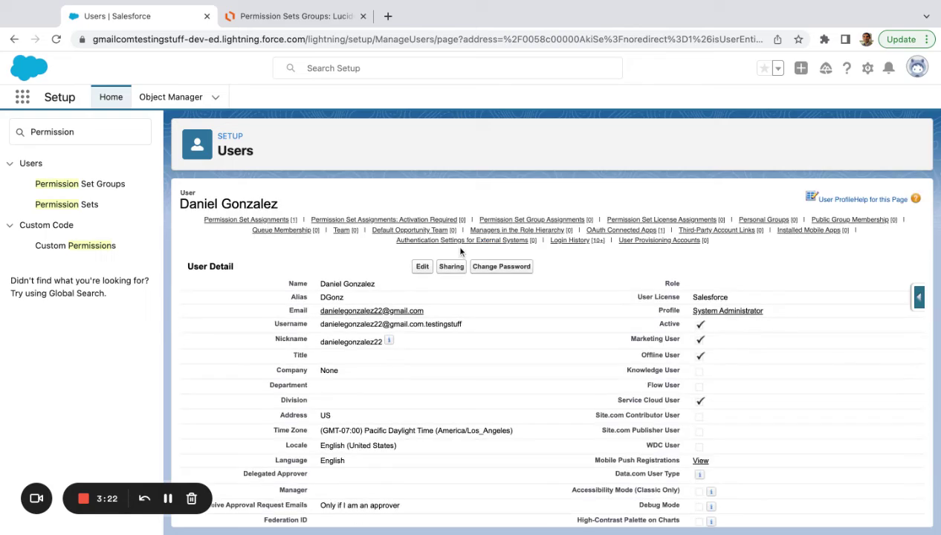
scroll(409, 247, "down", 5)
scroll(400, 247, "down", 3)
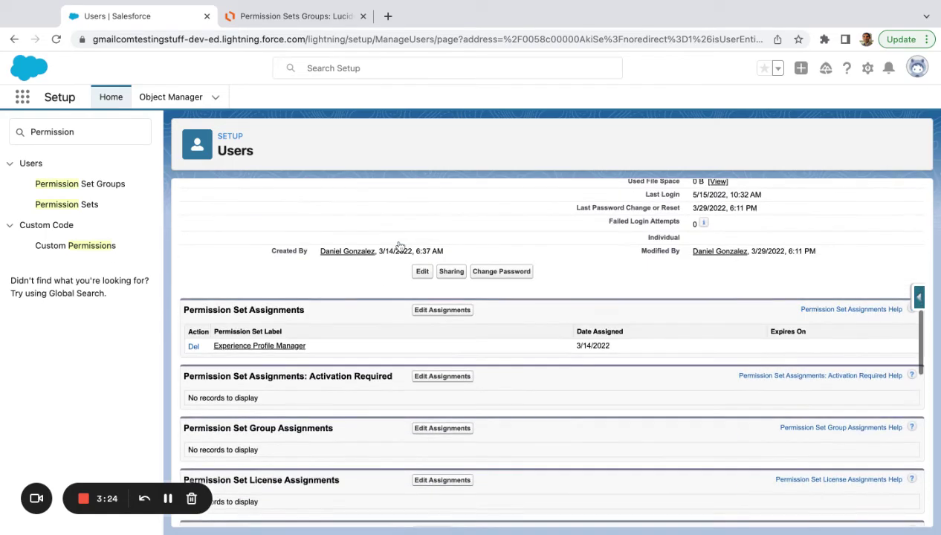
scroll(360, 294, "down", 3)
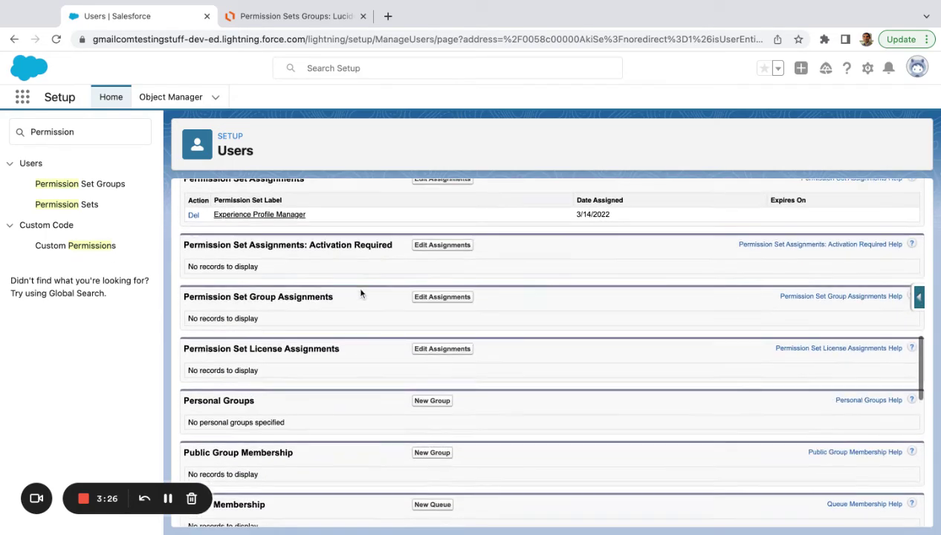
- Enable Sales PMG in the user's permission set group assignments and accept the required licenses
left_click(431, 290)
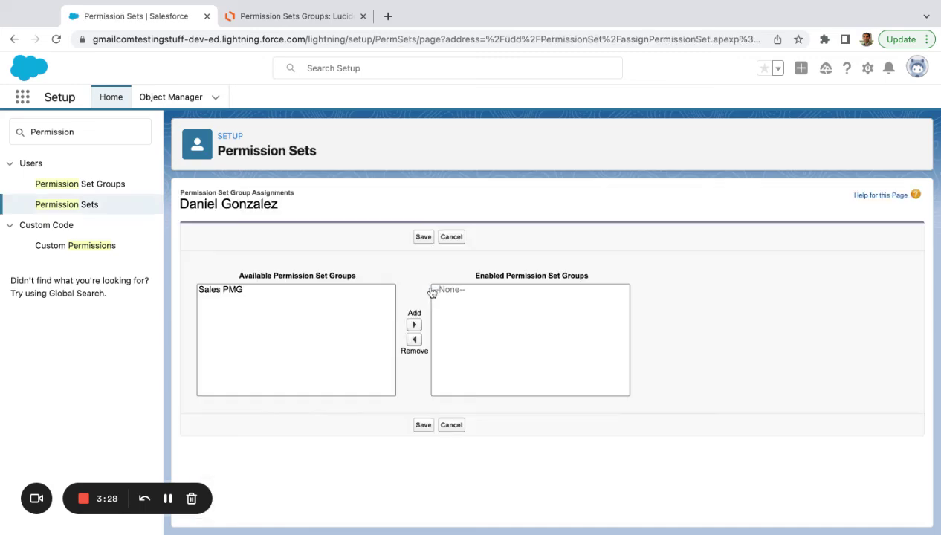
left_click(253, 289)
left_click(415, 325)
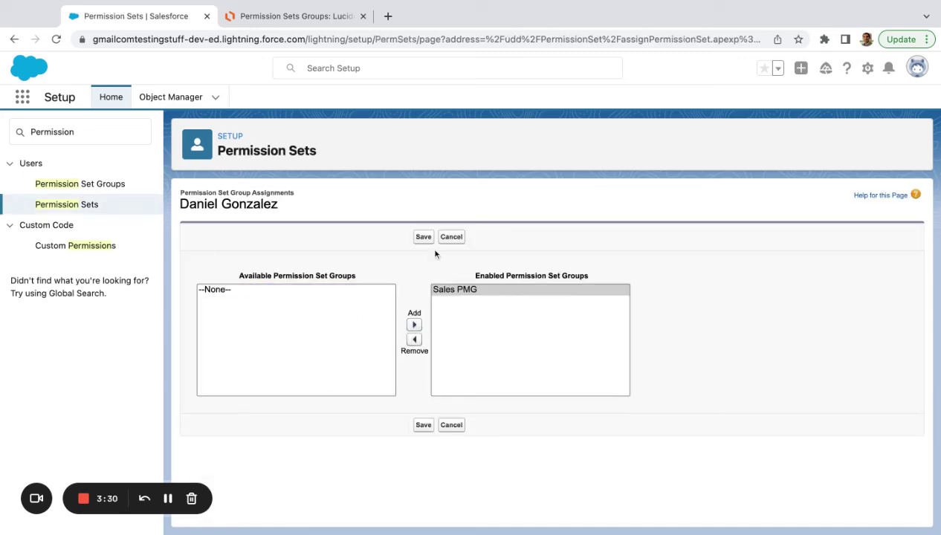
left_click(426, 239)
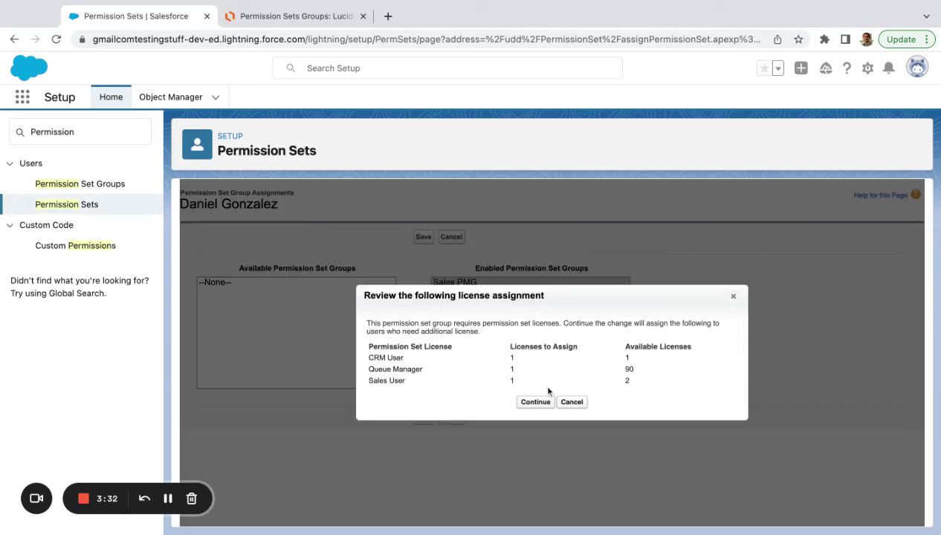
left_click(536, 402)
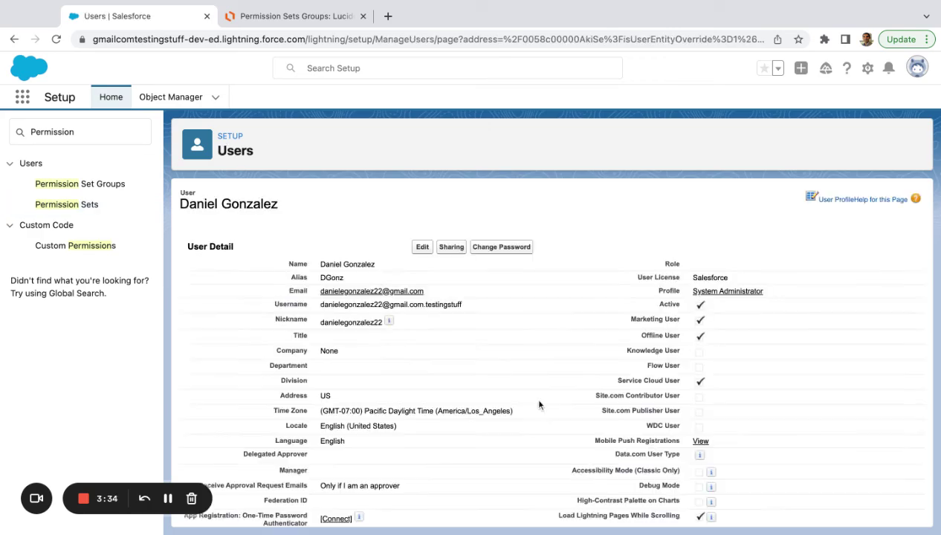
scroll(519, 392, "down", 10)
scroll(518, 392, "down", 3)
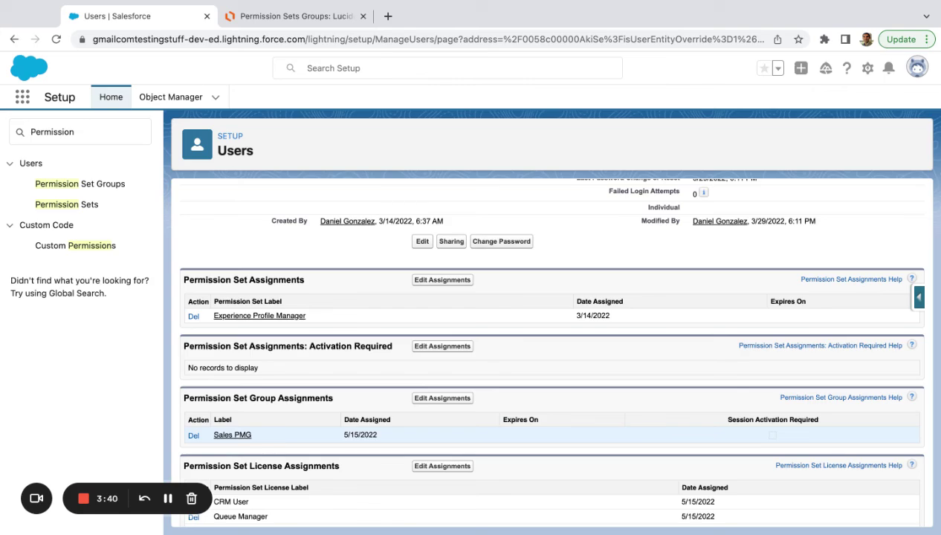
scroll(546, 346, "up", 3)
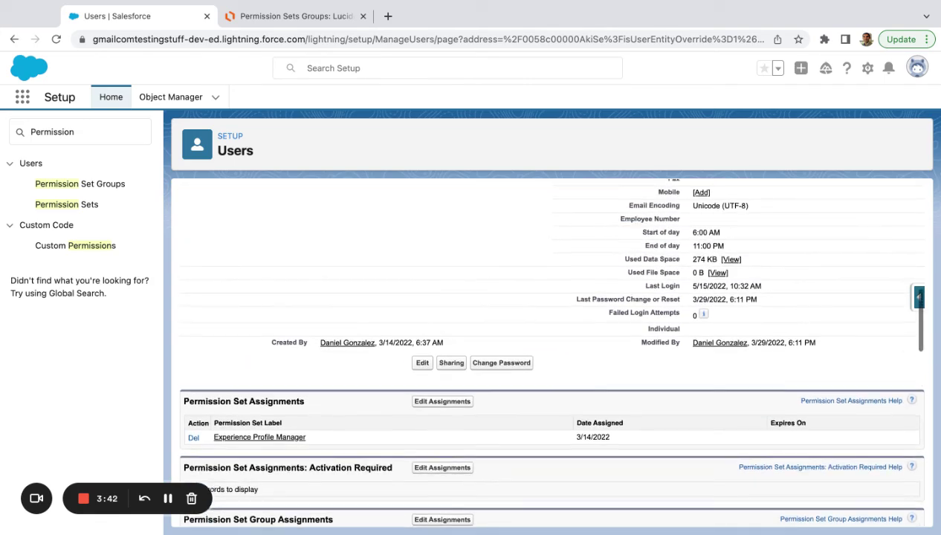
scroll(728, 376, "up", 10)
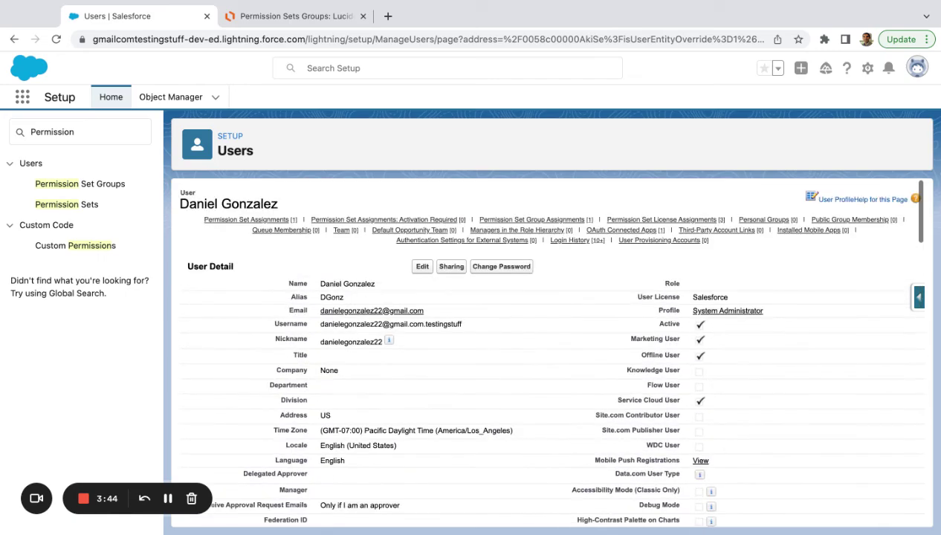
left_click_drag(683, 311, 769, 317)
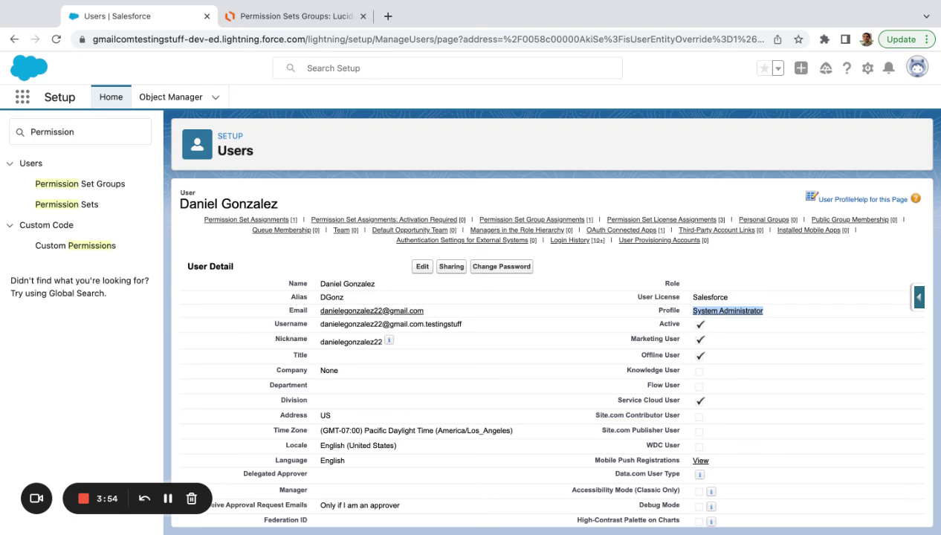
left_click(773, 316)
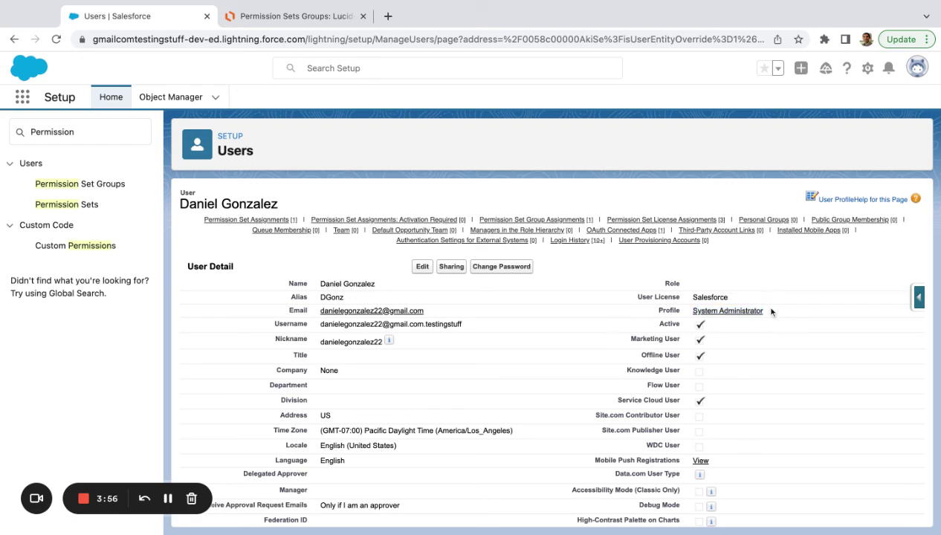
triple_click(780, 318)
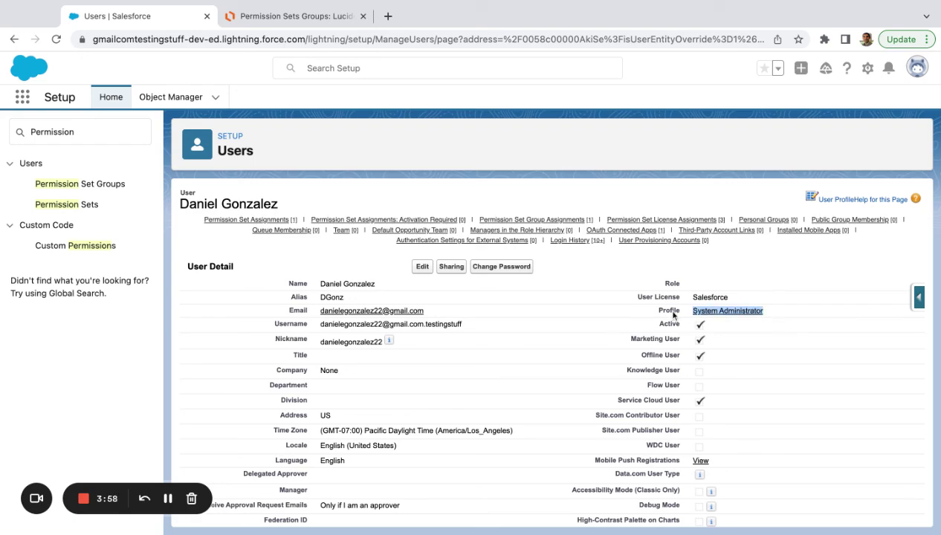